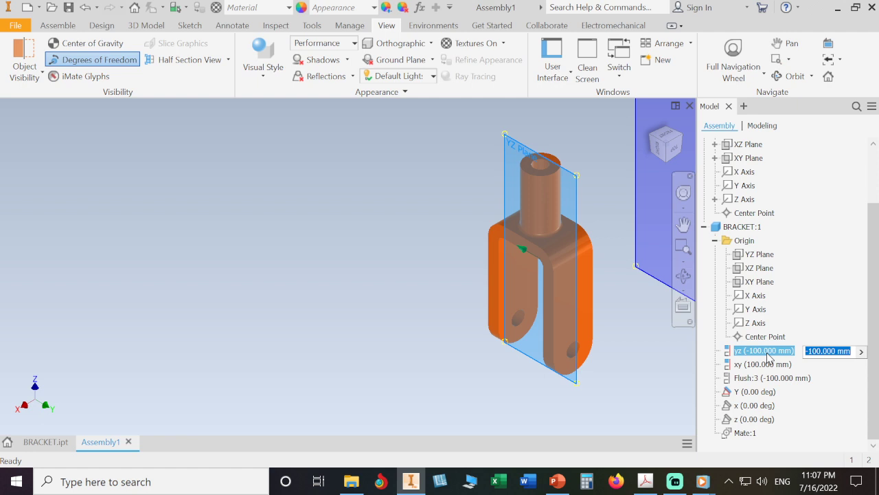
ctrl+click(764, 364)
ctrl+click(766, 377)
ctrl+click(764, 391)
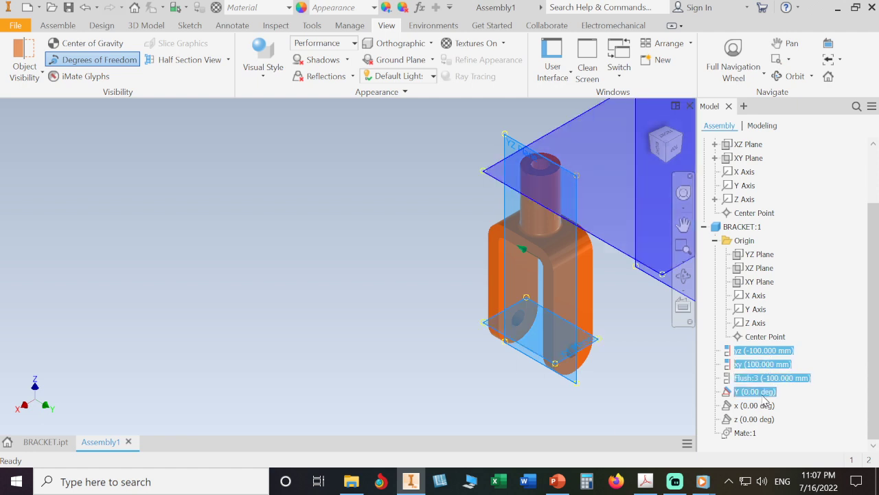
right_click(764, 399)
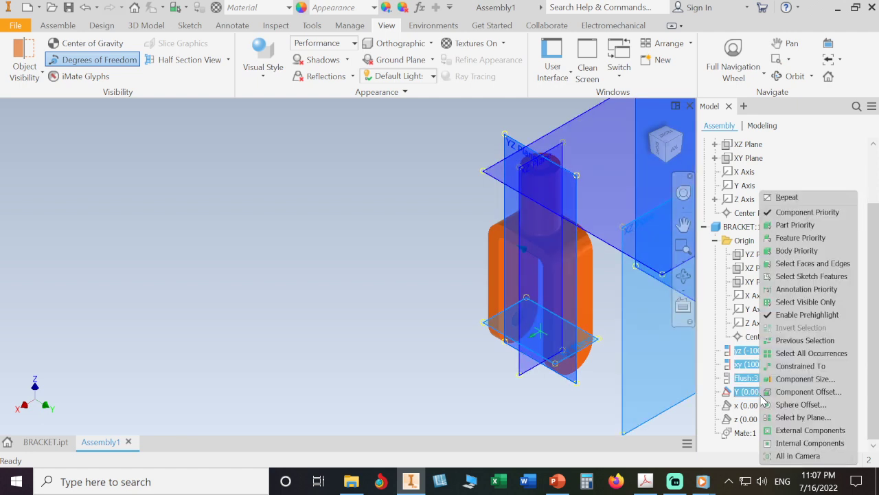
key(Escape)
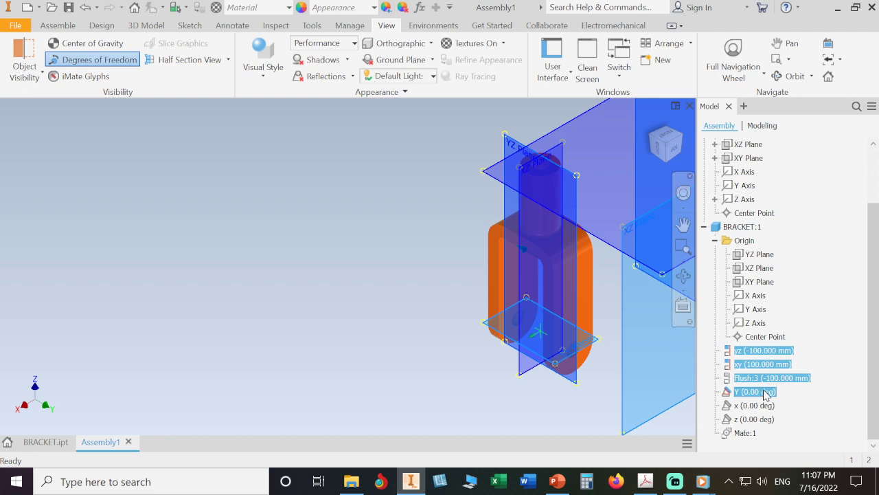
right_click(762, 356)
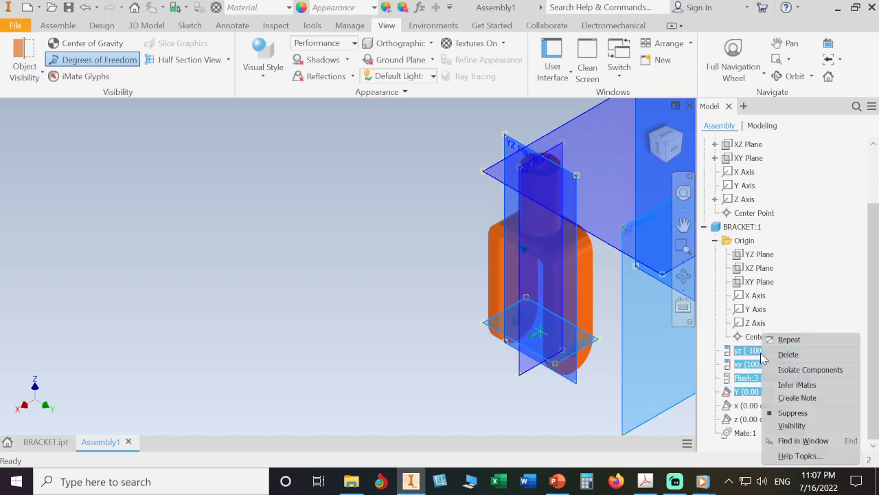
key(Escape)
key(Escape)
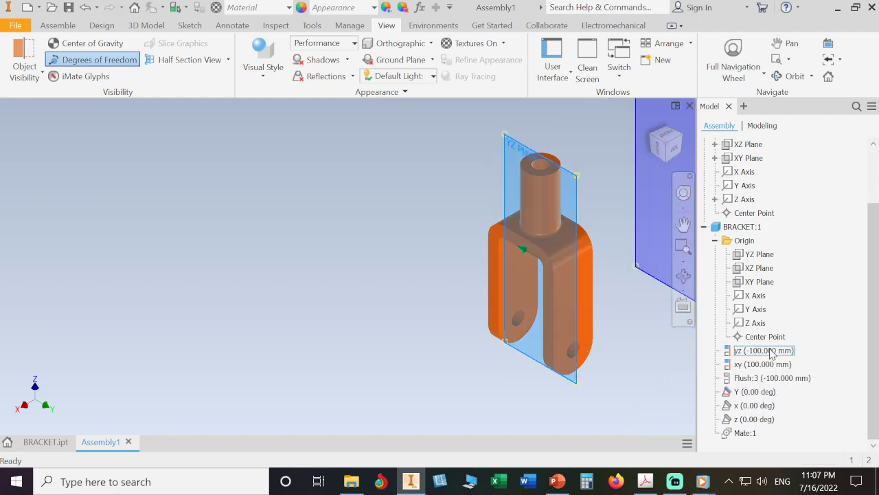
Step: Suppress the yz, xy and Y constraints of BRACKET:1 one after another
right_click(772, 352)
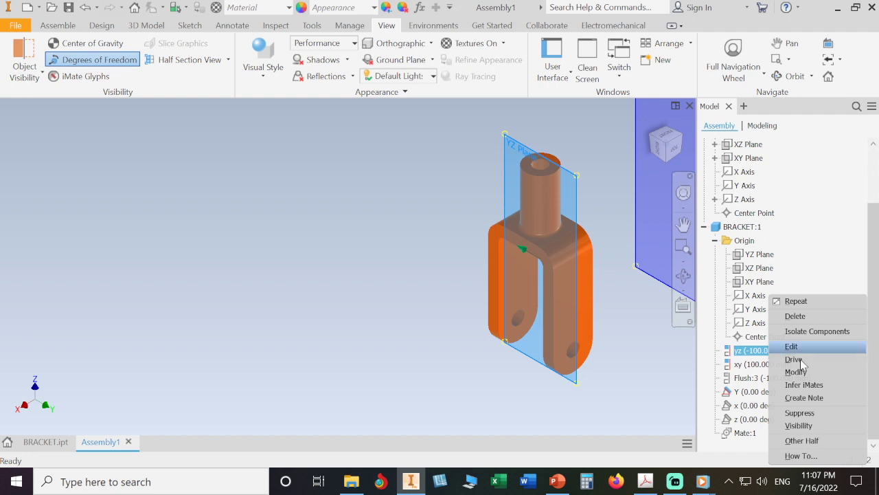
click(802, 413)
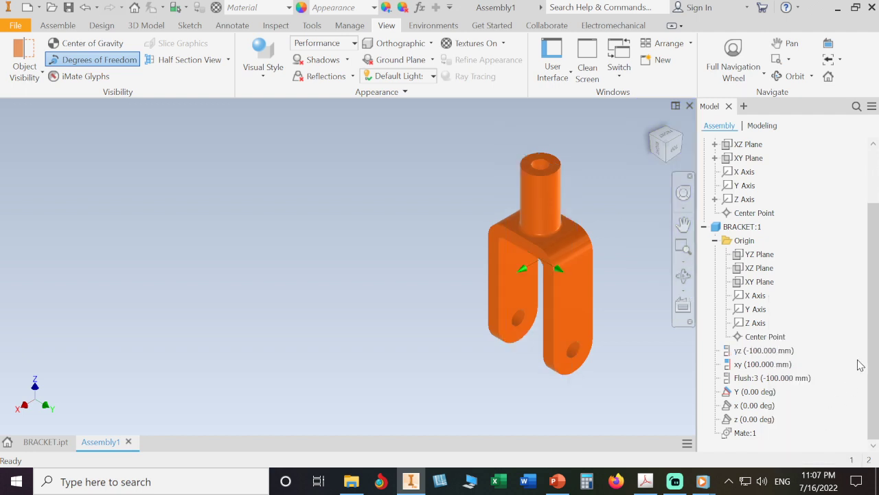
right_click(783, 364)
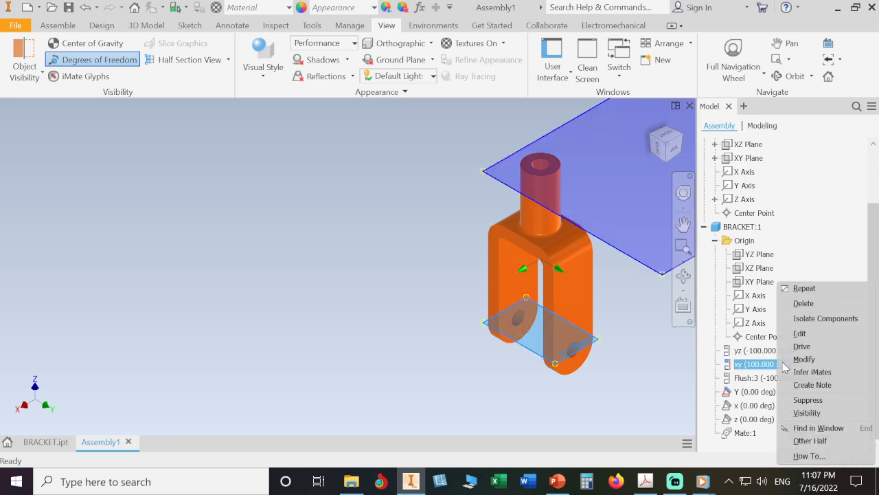
click(808, 400)
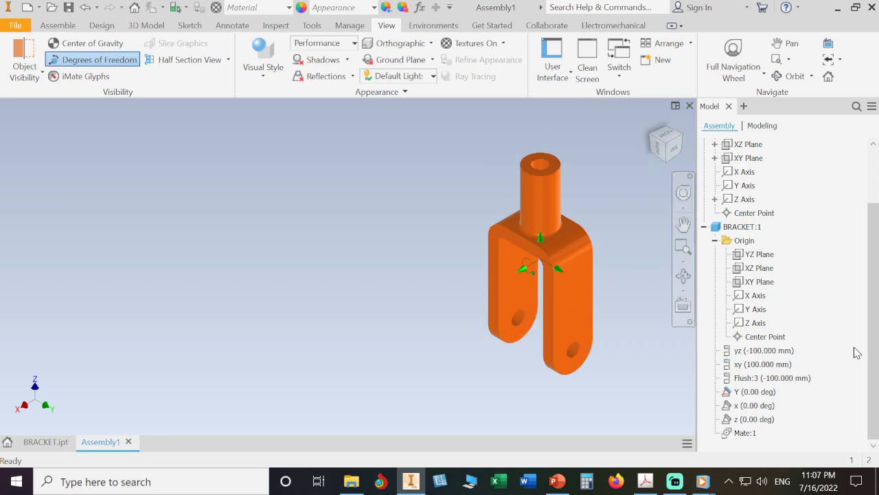
right_click(775, 396)
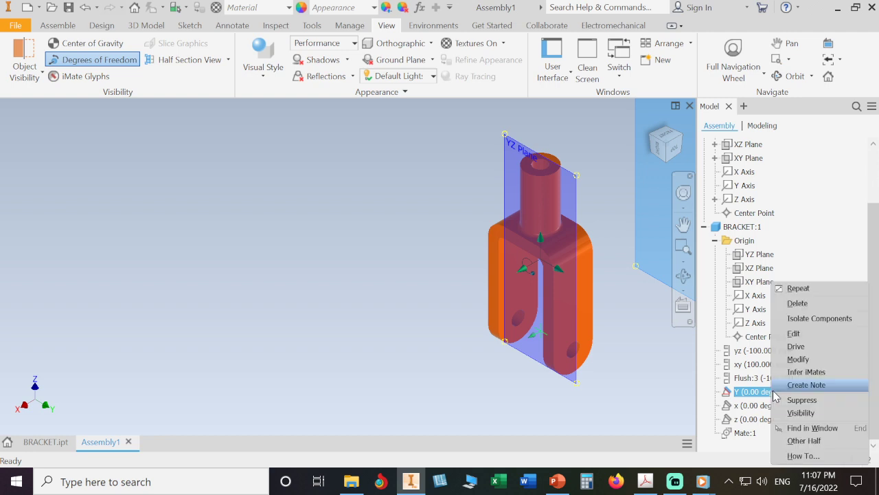
click(815, 399)
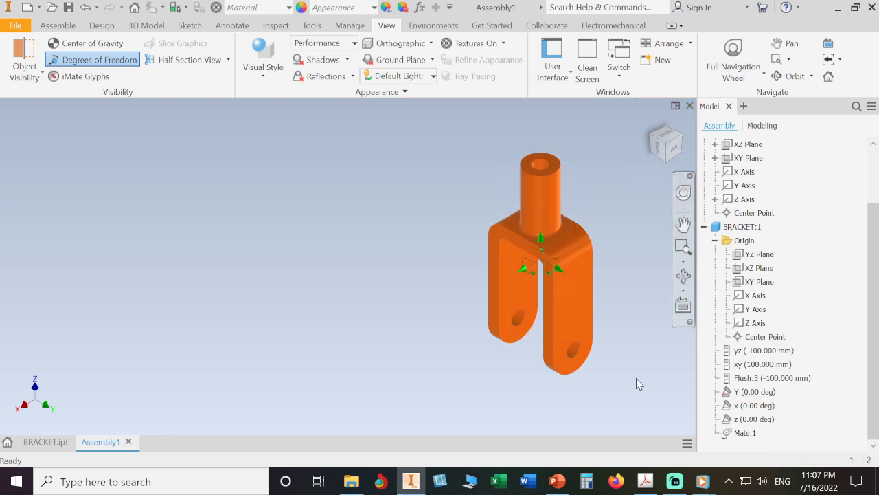
Step: Examine the Mate and Flush solutions of the mate constraint type without placing a constraint
click(683, 224)
drag(406, 286, 316, 282)
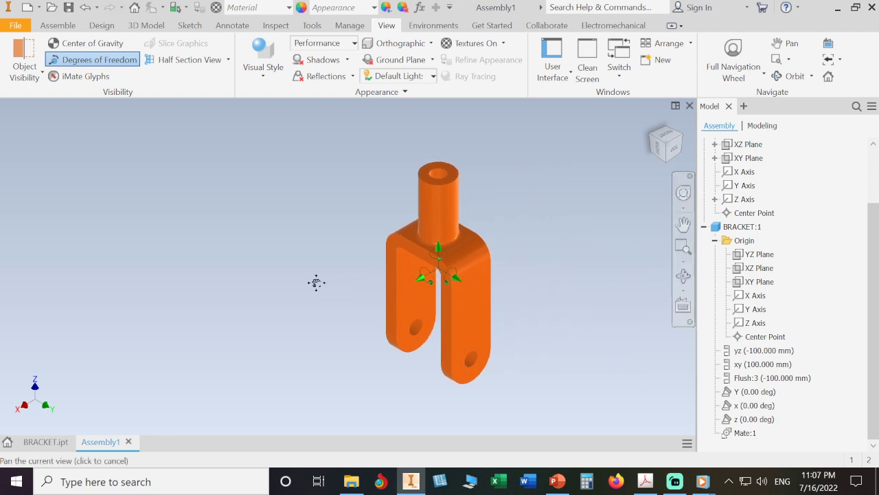
key(Escape)
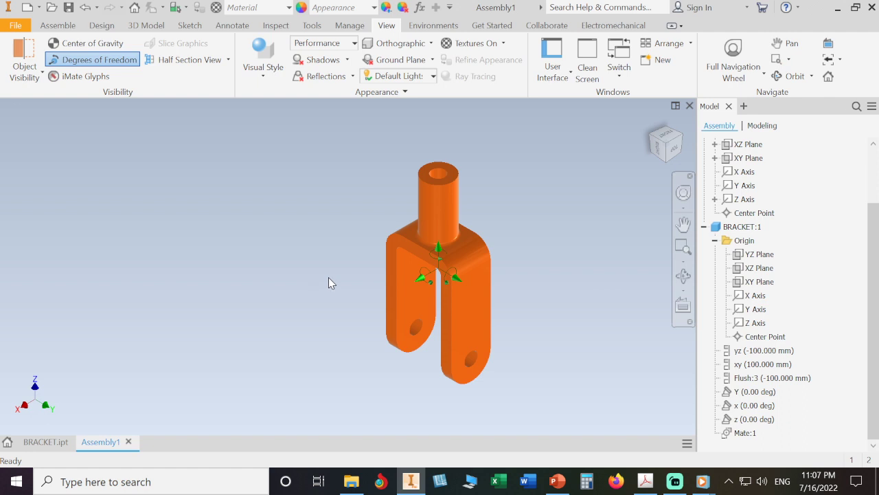
click(69, 26)
click(175, 63)
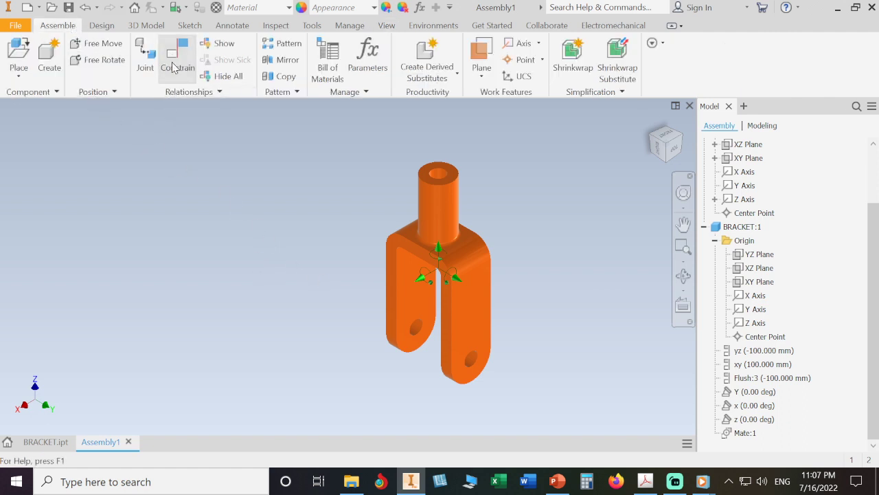
drag(534, 158, 641, 134)
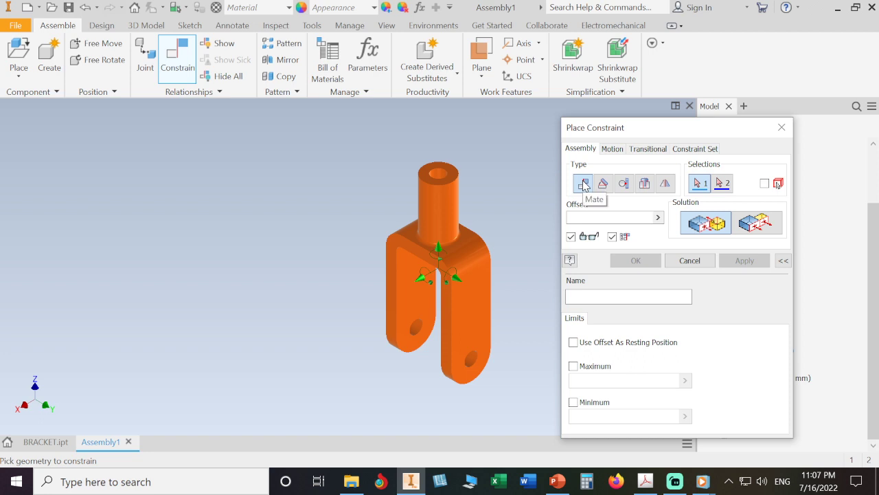
drag(656, 130, 193, 137)
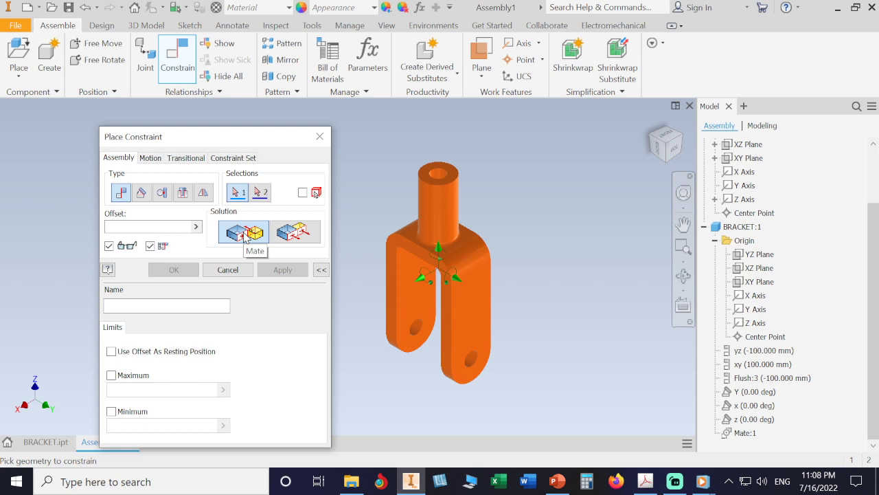
click(293, 233)
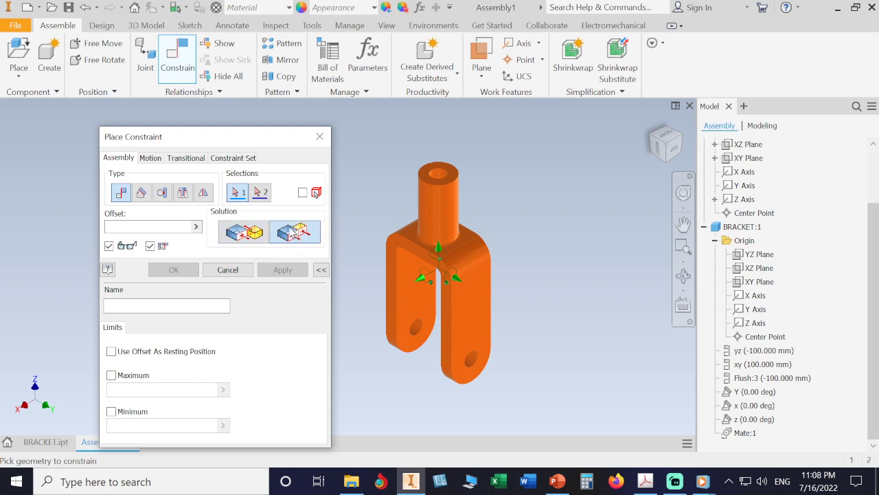
click(242, 232)
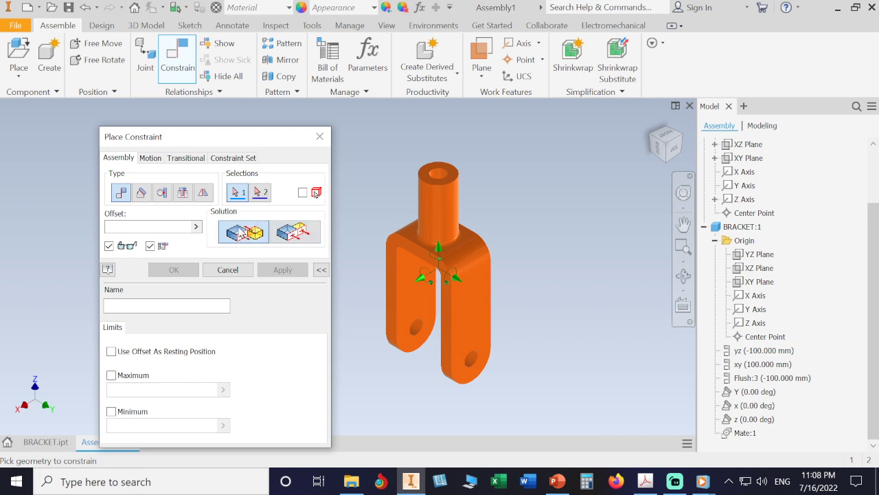
click(294, 233)
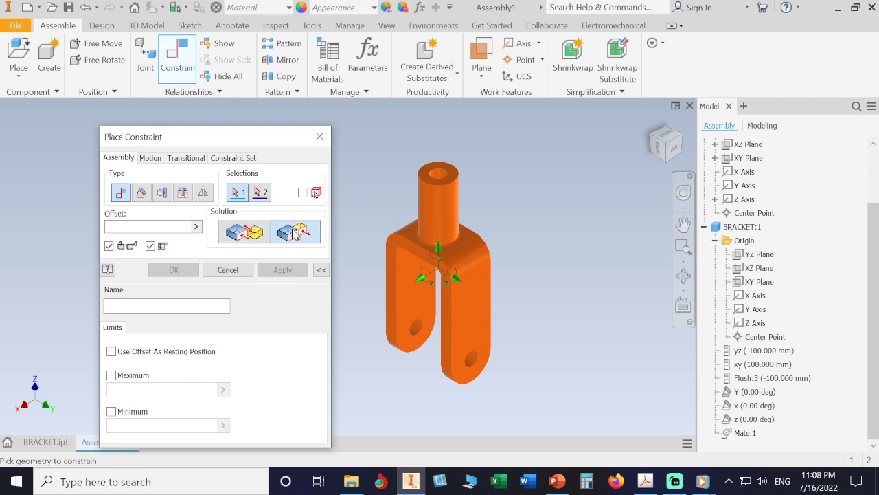
click(254, 234)
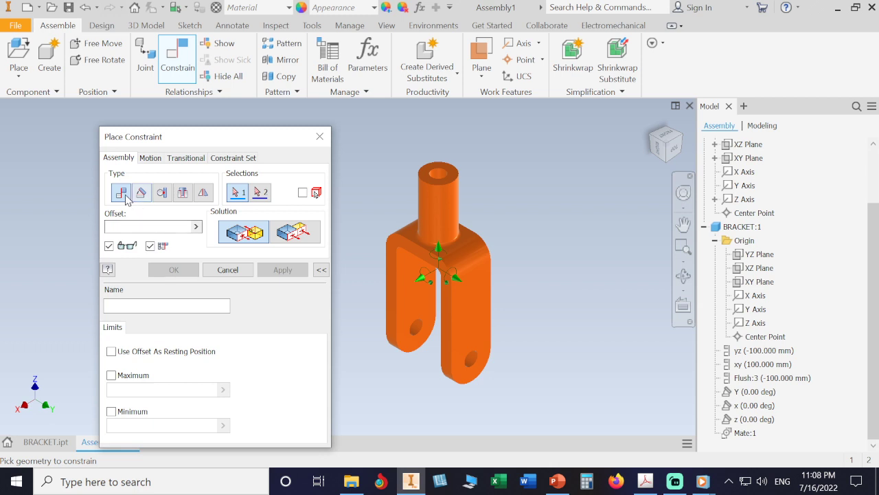
drag(200, 136, 202, 127)
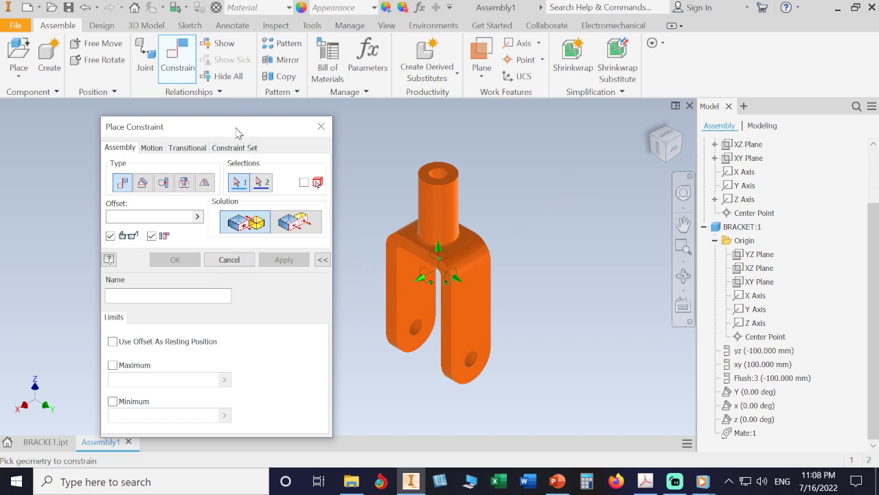
click(236, 261)
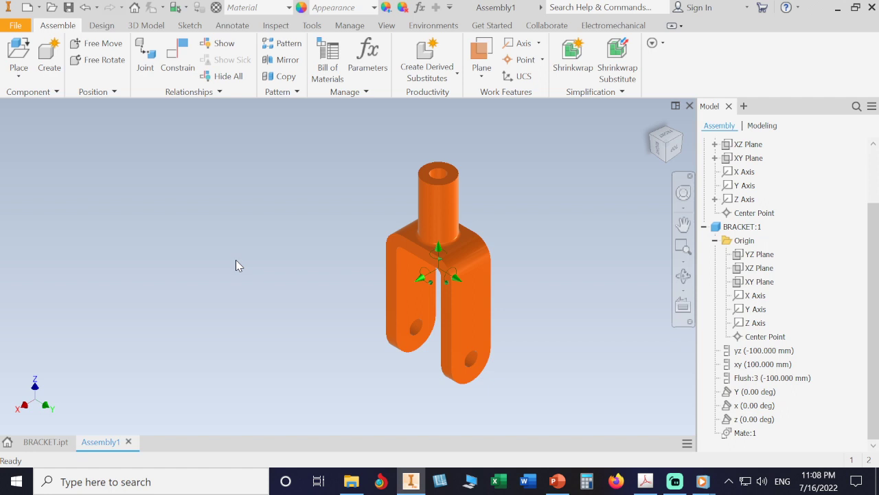
Step: Examine the Angle, Tangent and Insert constraint types and their solutions without placing a constraint
click(175, 67)
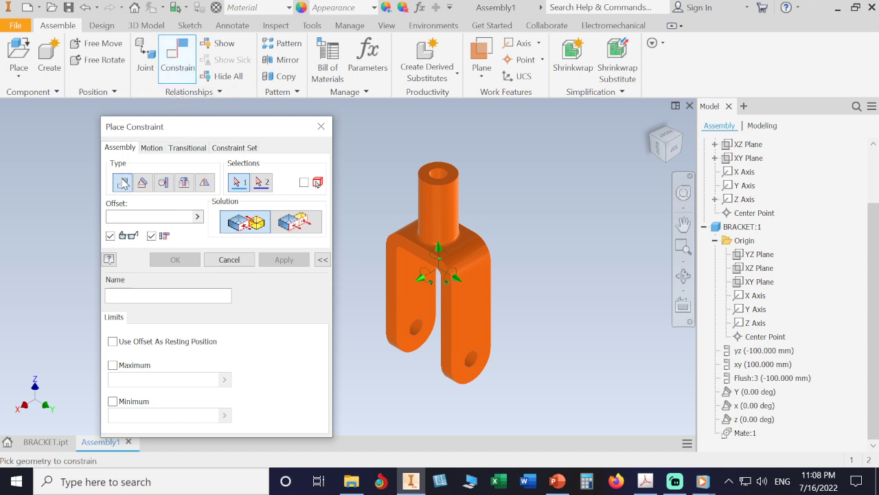
click(141, 182)
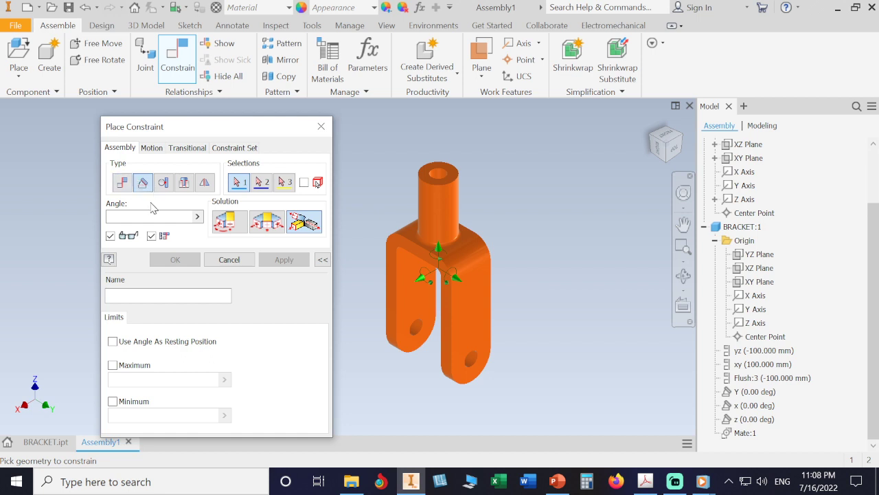
click(164, 183)
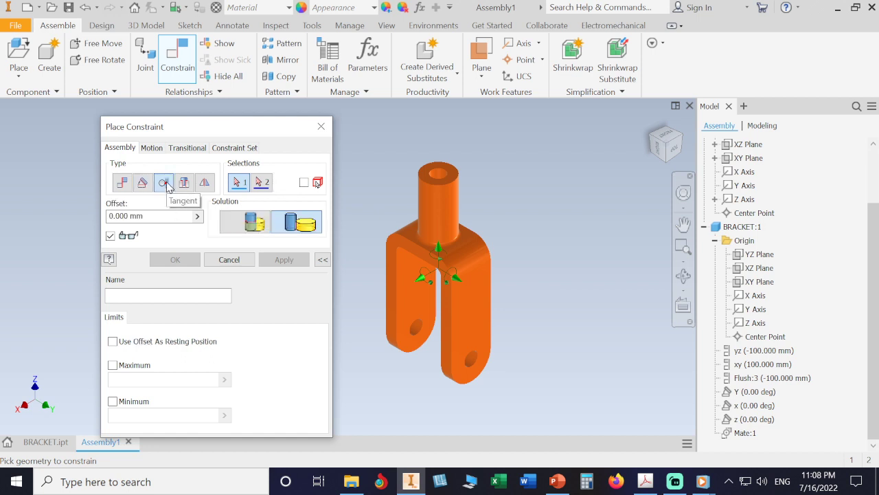
click(184, 183)
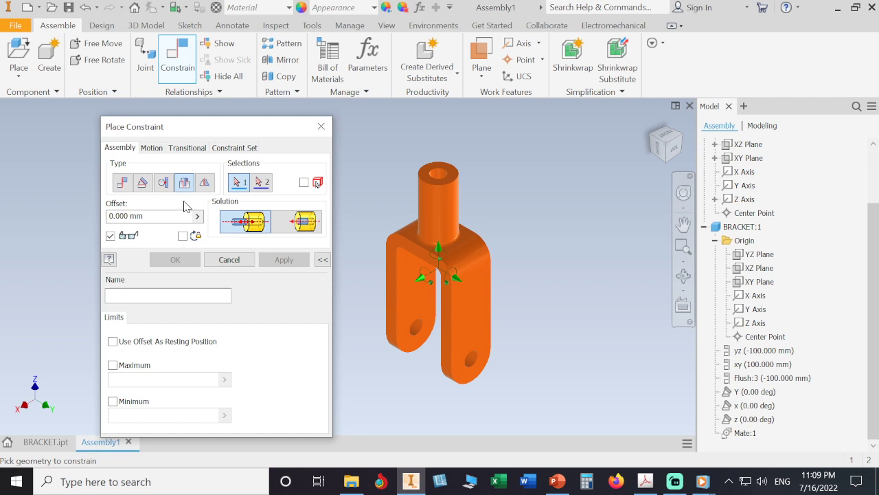
click(229, 259)
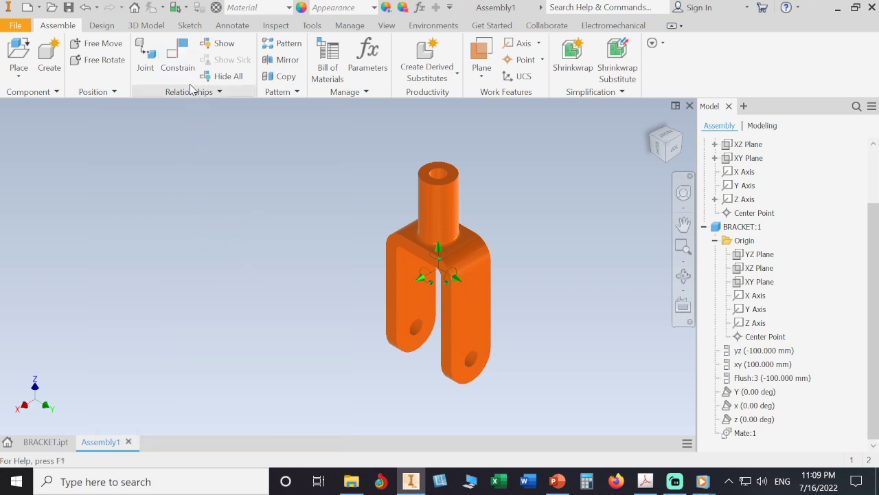
Step: Toggle the assembly's Degrees of Freedom display to compare the bracket with and without symbols, leaving it off
click(385, 25)
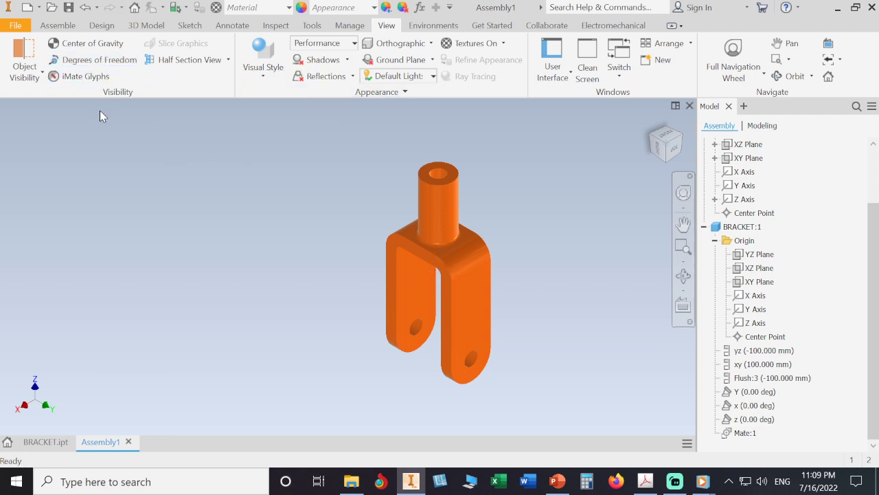
click(93, 61)
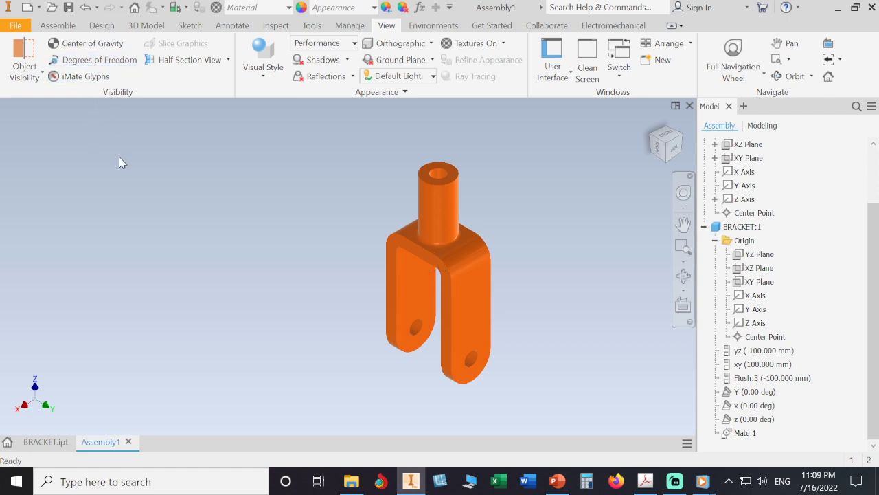
click(96, 60)
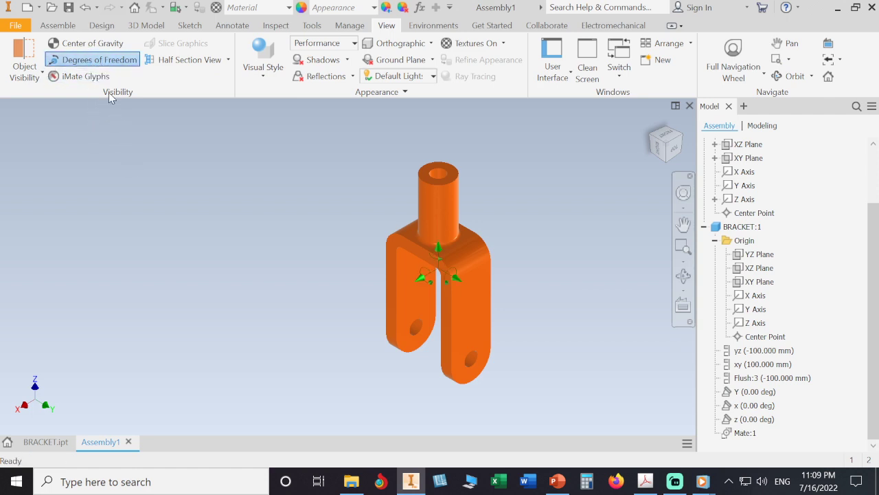
click(99, 61)
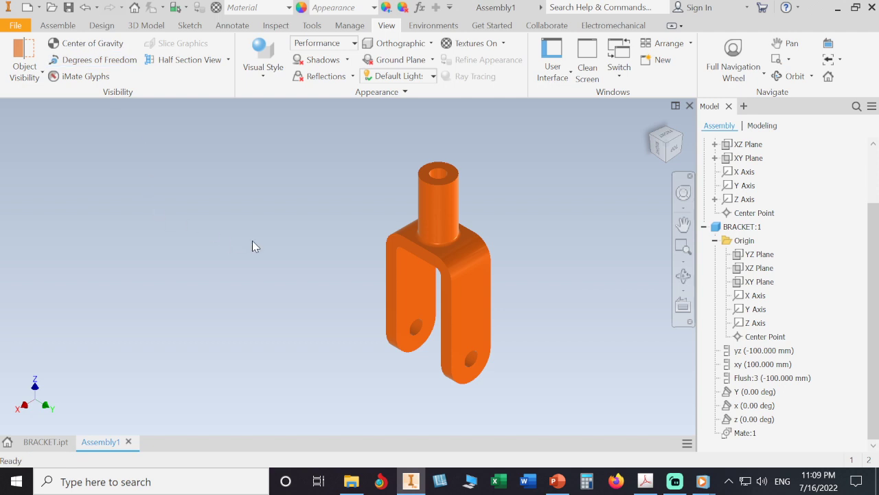
Step: Ground the bracket in the assembly
click(402, 239)
right_click(404, 237)
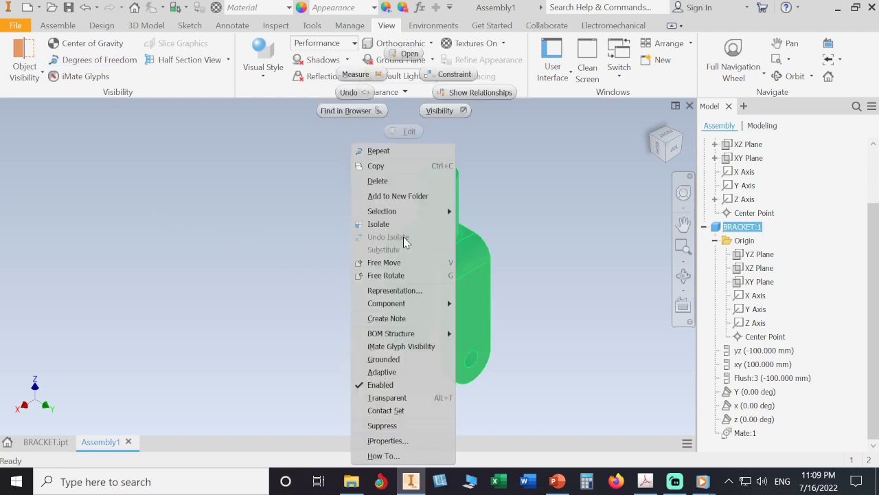
click(383, 358)
click(232, 252)
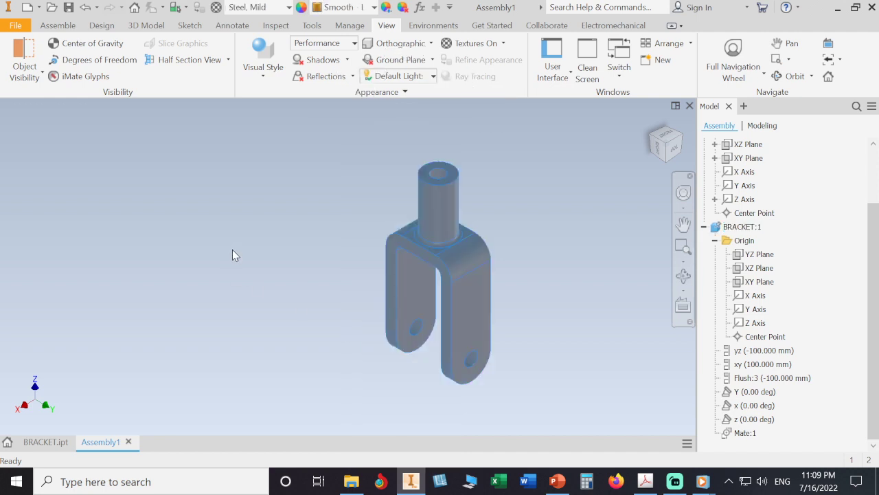
Step: Turn on the Degrees of Freedom display to check the grounded bracket
middle_click(286, 256)
middle_click(285, 256)
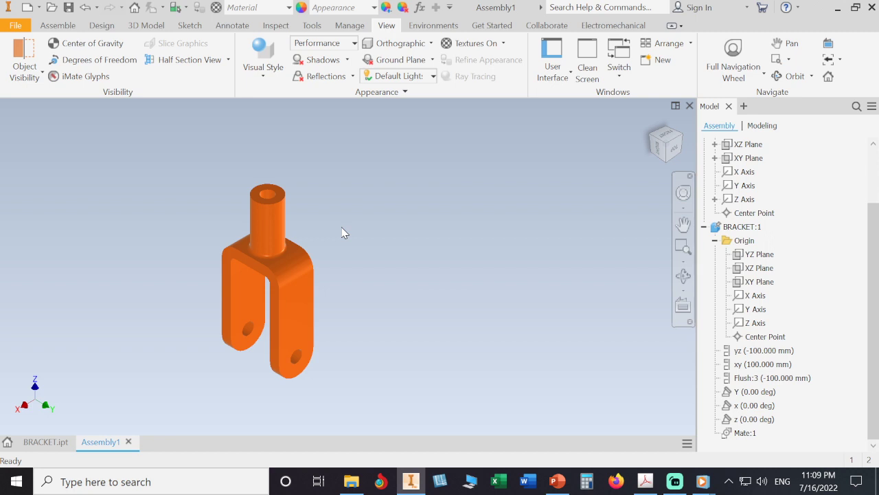
click(114, 61)
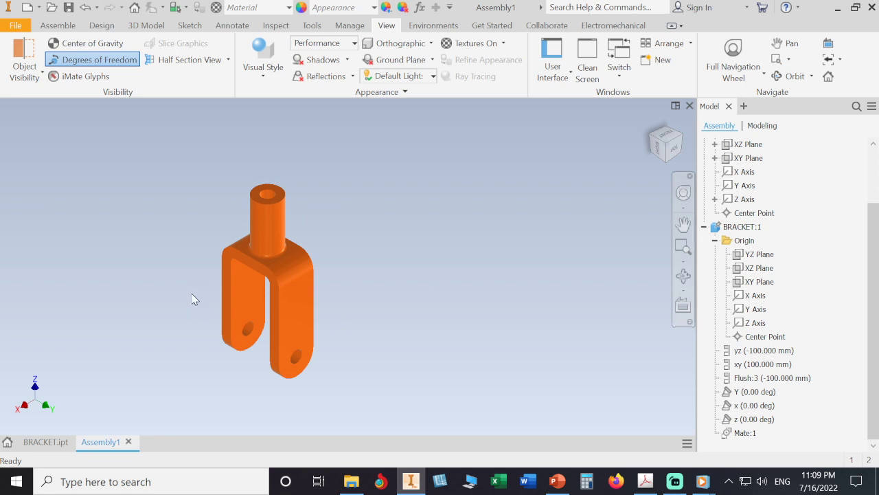
Step: Try to move the grounded bracket to test whether it is fixed in place
click(265, 271)
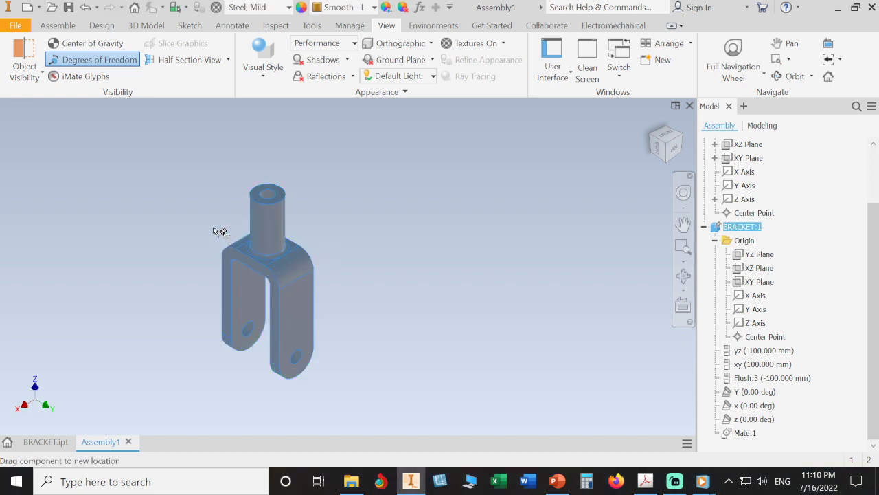
click(483, 296)
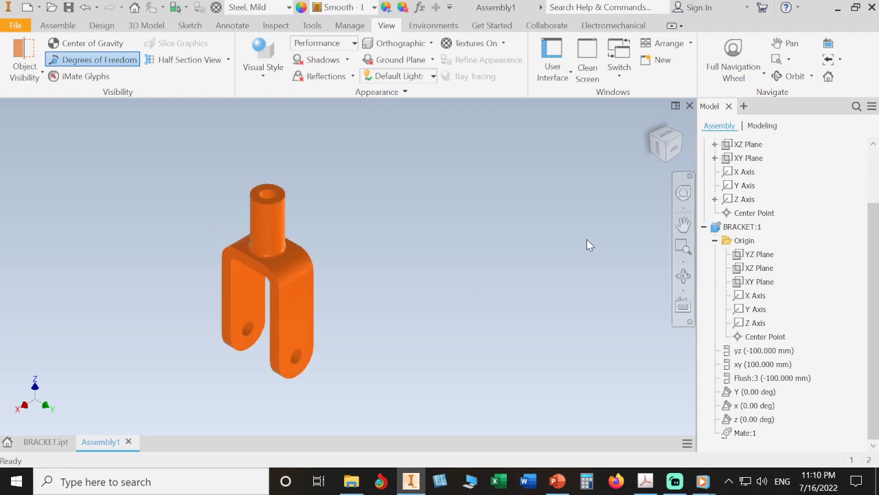
Step: Unground the bracket and move it a short distance towards the positive Y side in the assembly
click(715, 231)
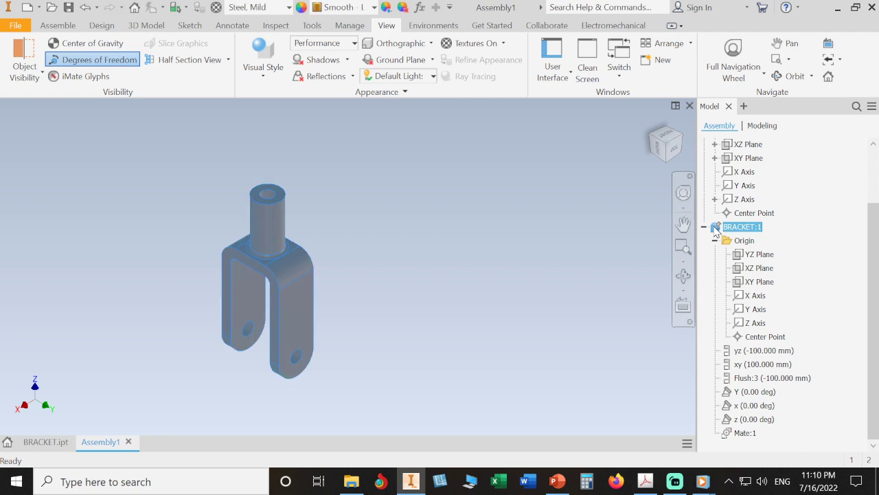
right_click(715, 231)
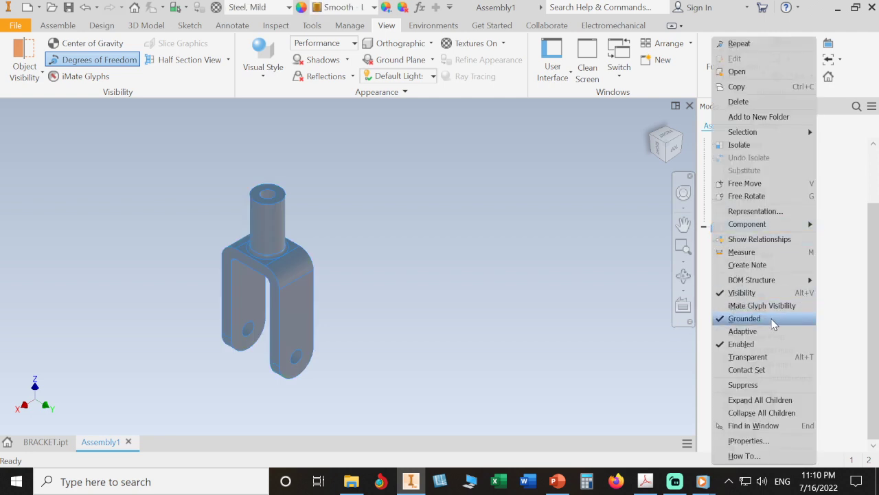
click(745, 318)
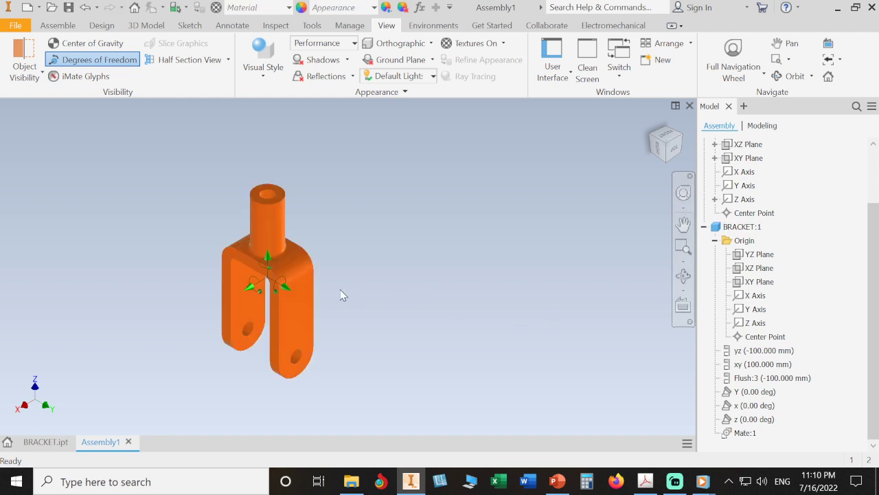
drag(280, 245, 316, 237)
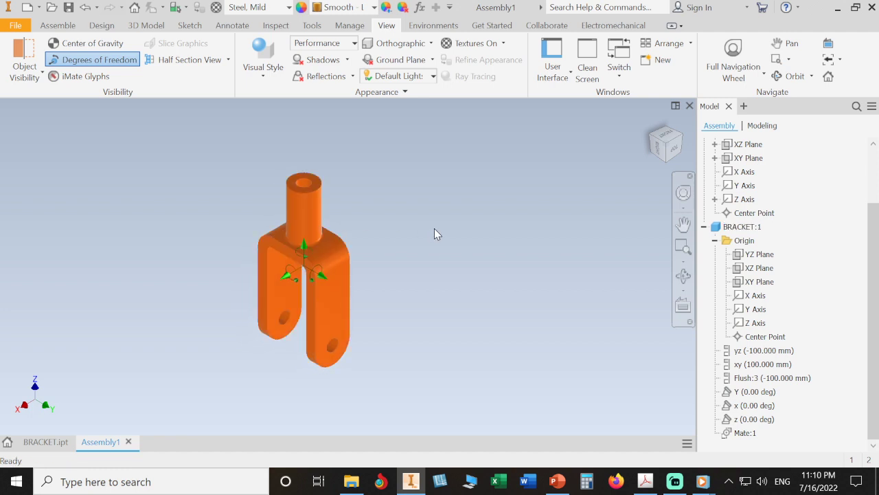
click(465, 252)
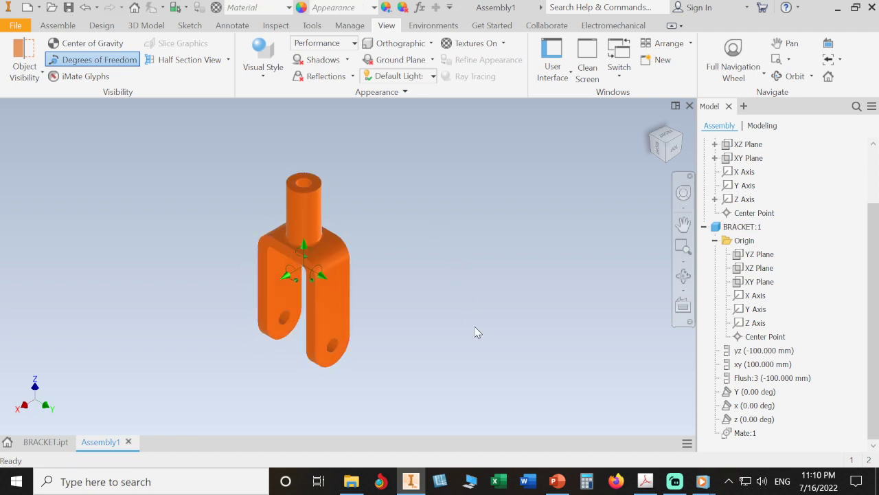